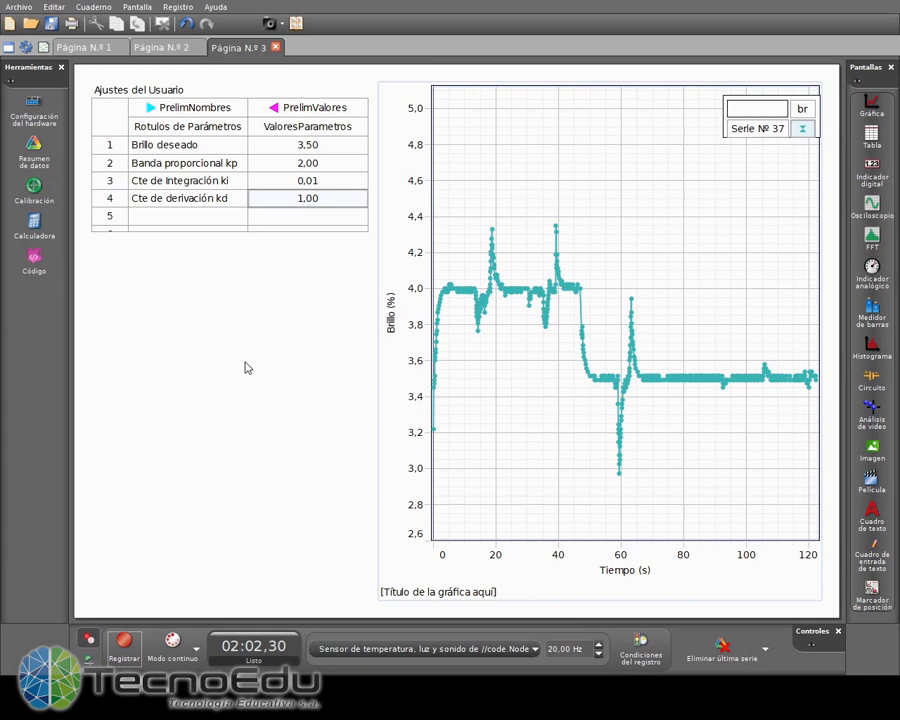
- In the Blockly code, insert a numeric output block for seBrillo after the SenalDeControl assignment and feed it the eBrillo variable
left_click(34, 260)
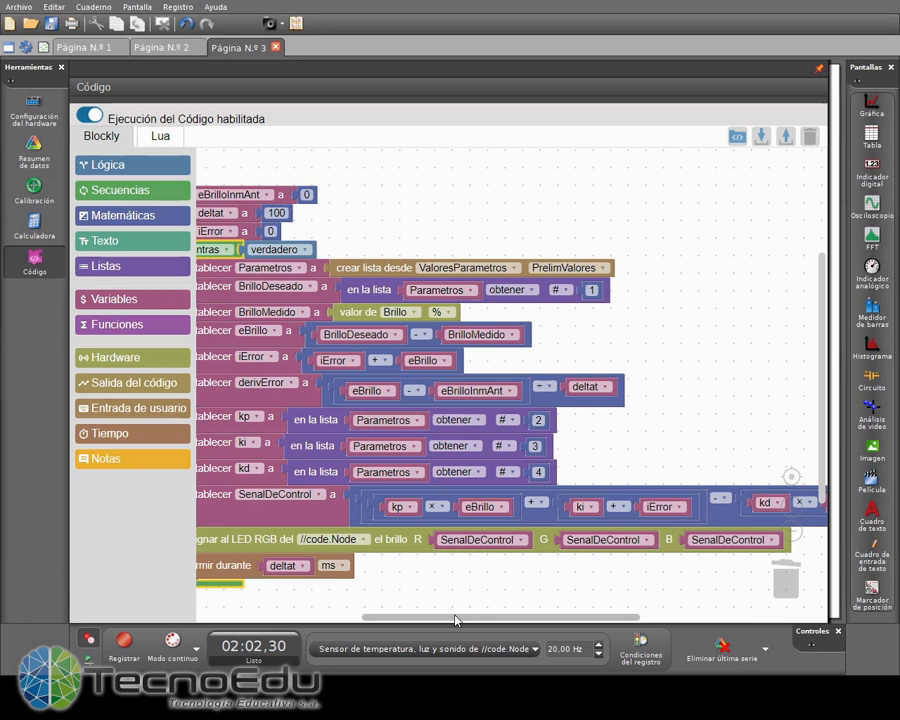
left_click_drag(455, 620, 402, 617)
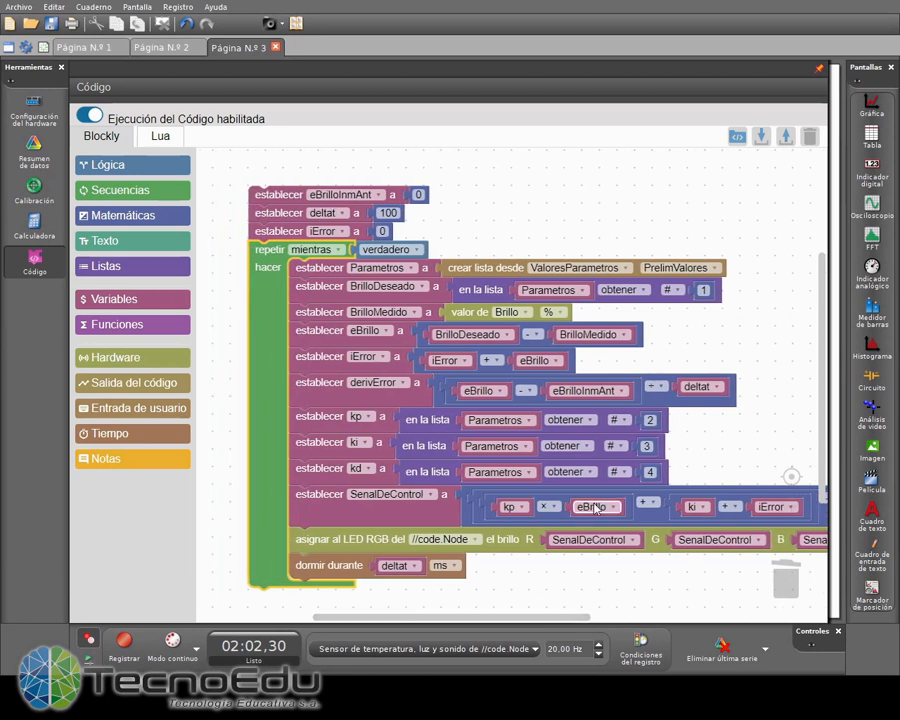
left_click(122, 389)
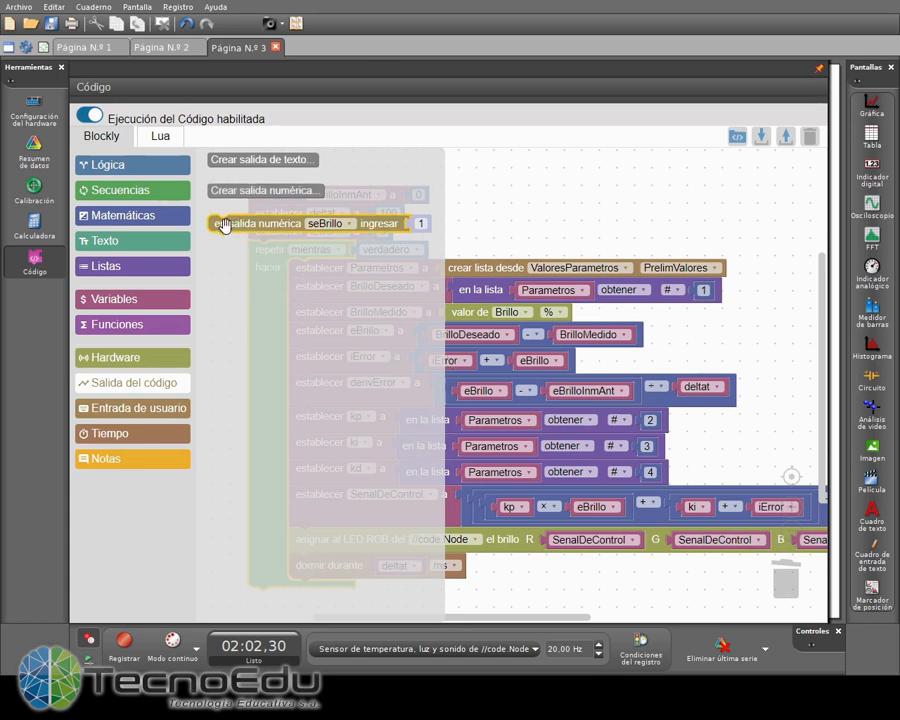
left_click_drag(224, 224, 305, 536)
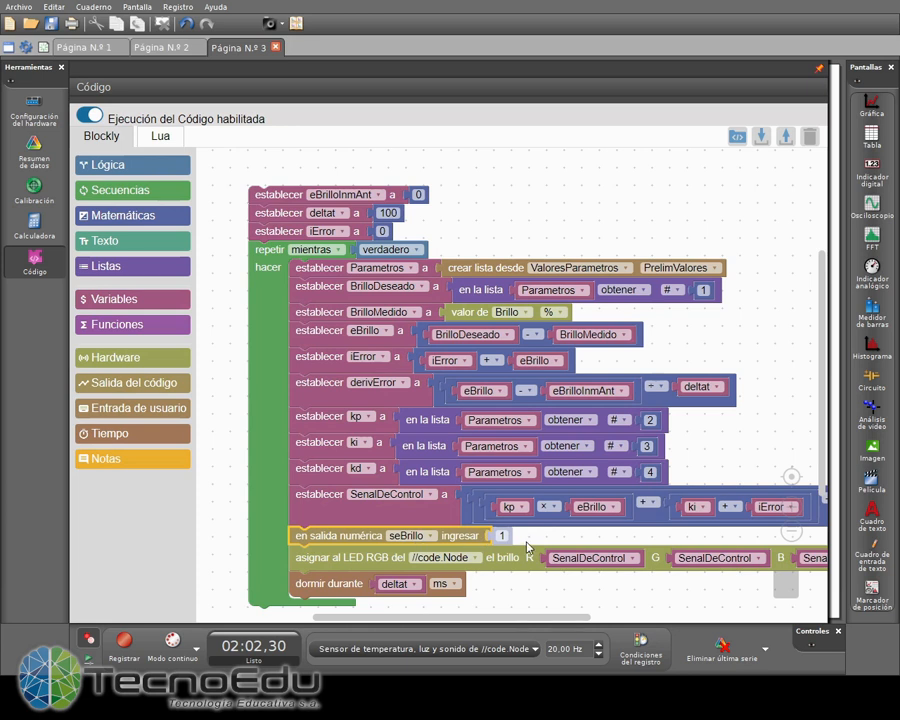
left_click(110, 298)
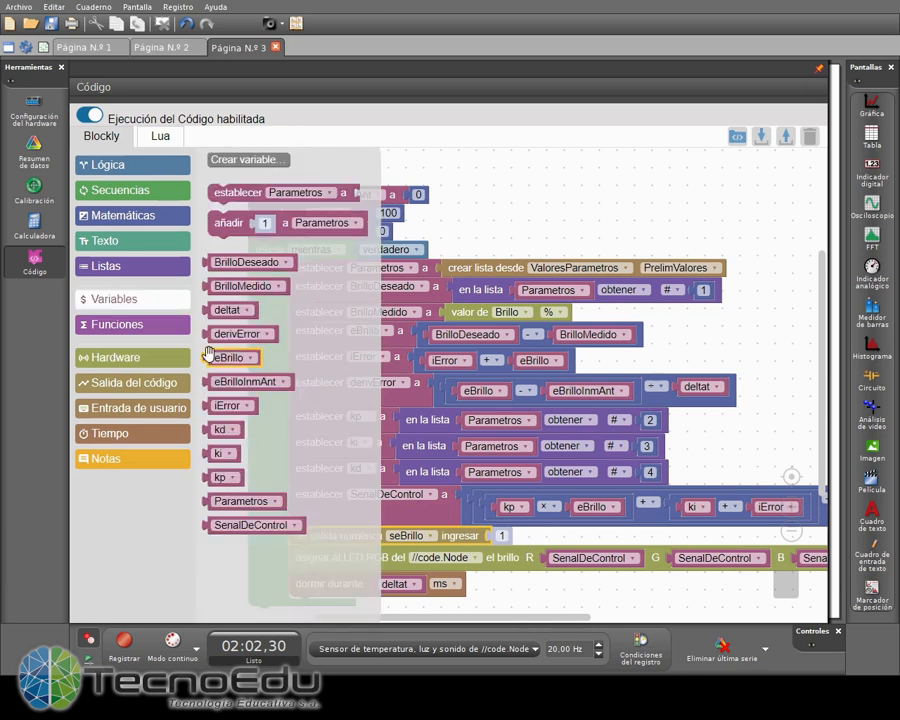
left_click_drag(210, 357, 487, 535)
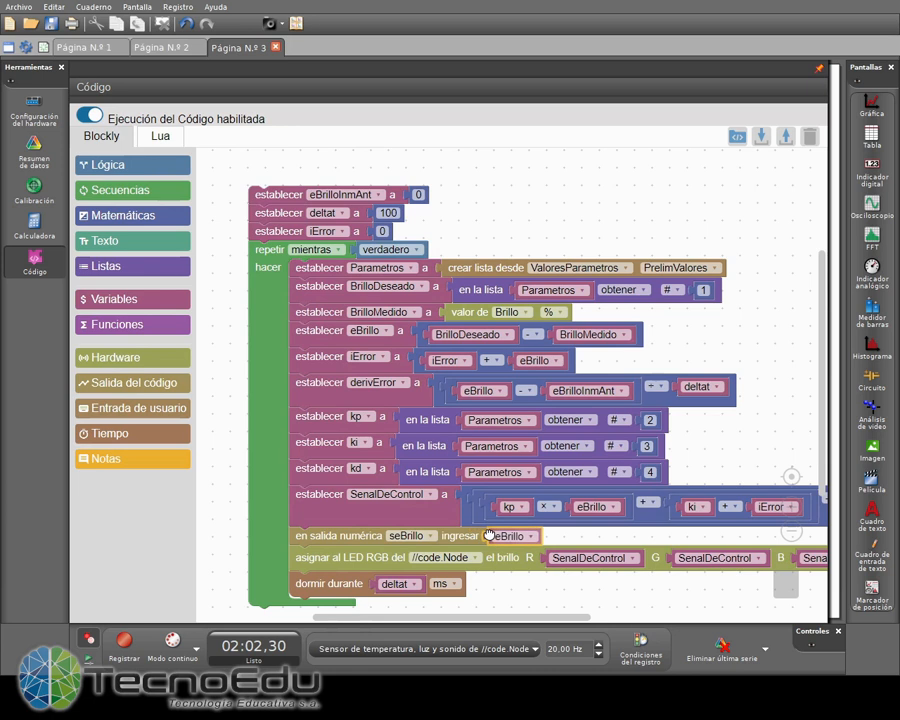
- Duplicate the seBrillo output block three times and stack the copies directly beneath it inside the loop
right_click(326, 538)
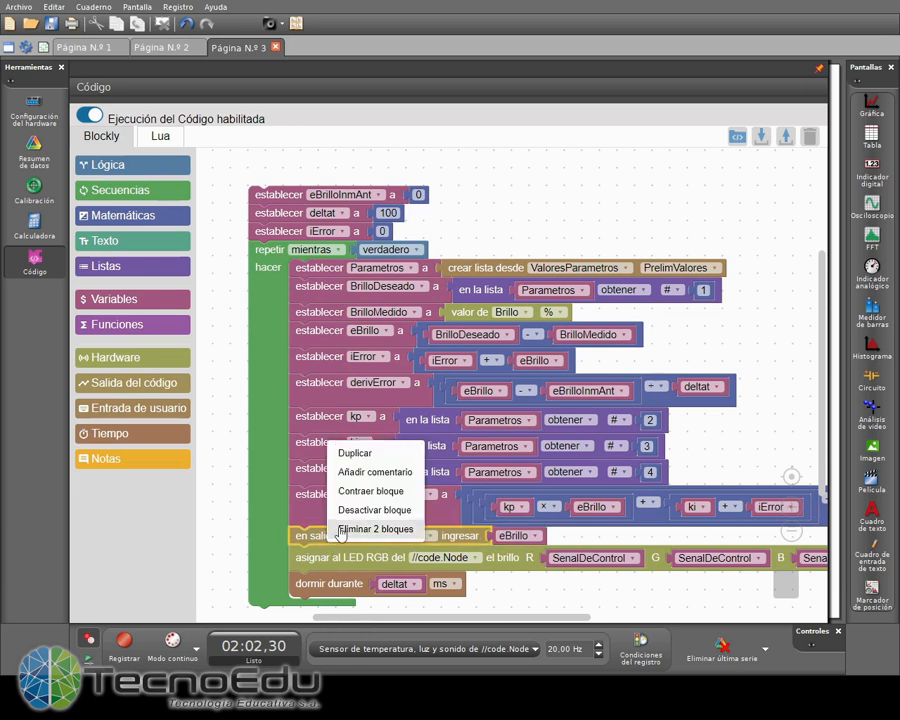
left_click(350, 451)
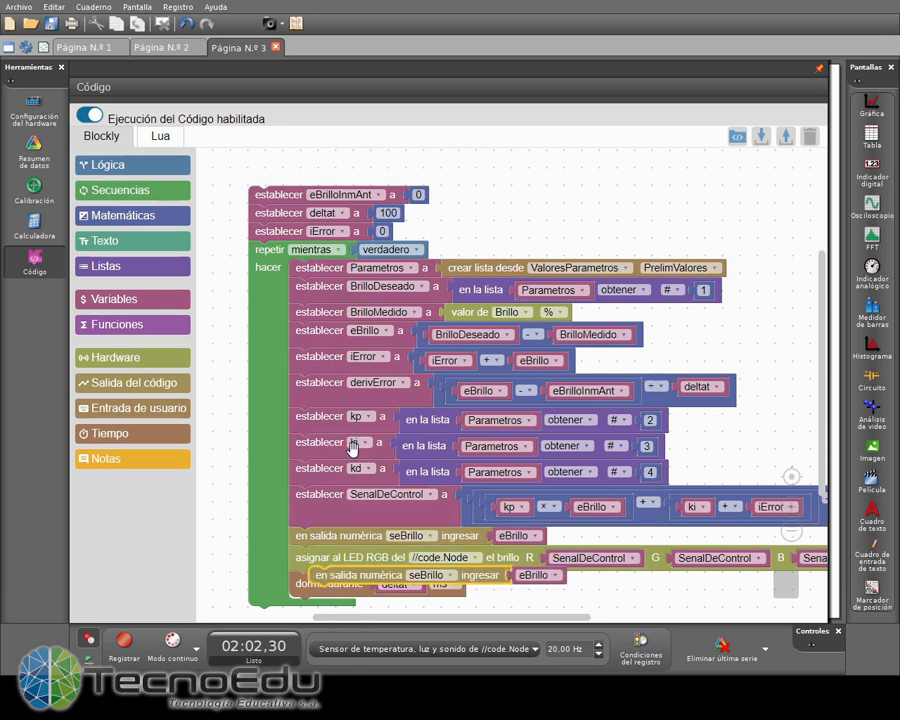
mouse_move(314, 570)
left_mouse_down()
mouse_move(300, 540)
mouse_move(305, 555)
left_mouse_up()
right_click(305, 555)
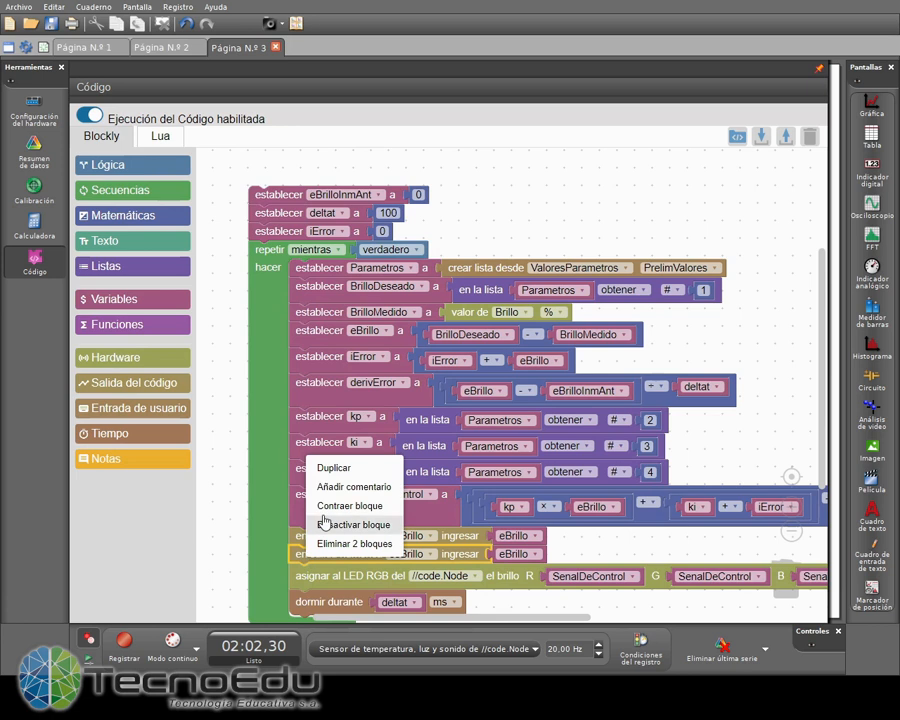
left_click(328, 464)
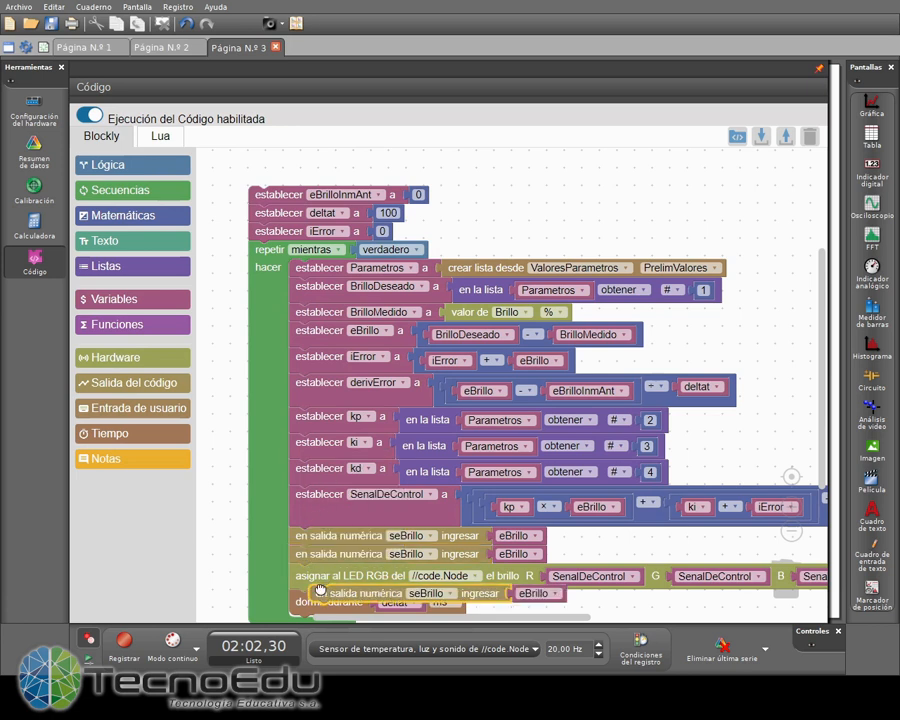
left_click_drag(320, 593, 308, 572)
right_click(308, 572)
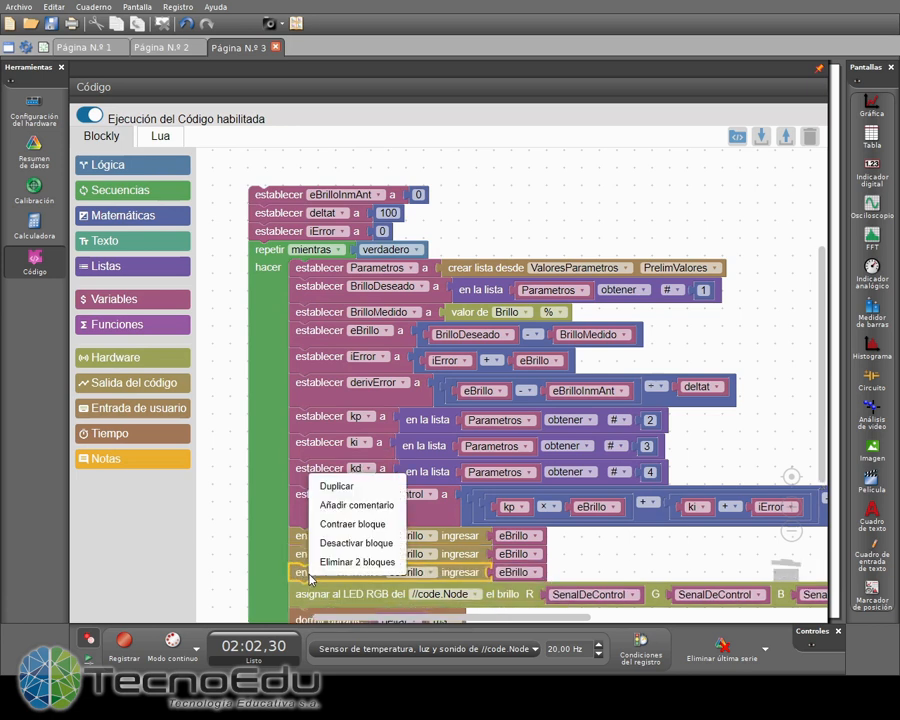
left_click(330, 483)
left_click_drag(328, 601, 306, 590)
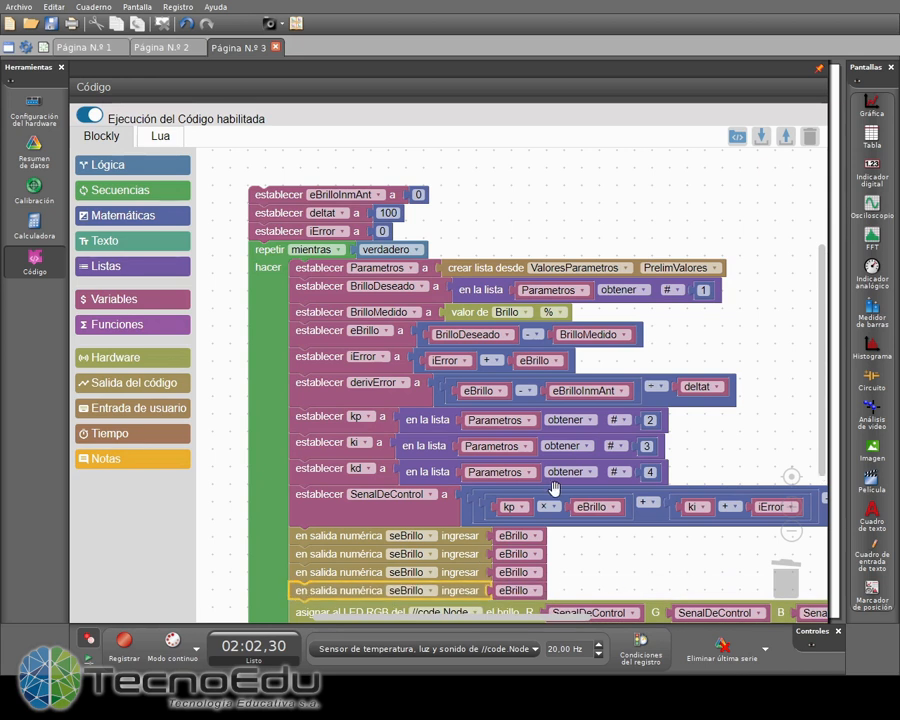
- Switch the second numeric output block to siError and set its input variable to iError
scroll(610, 472, "down", 1)
scroll(591, 462, "up", 1)
scroll(591, 462, "up", 1)
left_click_drag(661, 597, 699, 478)
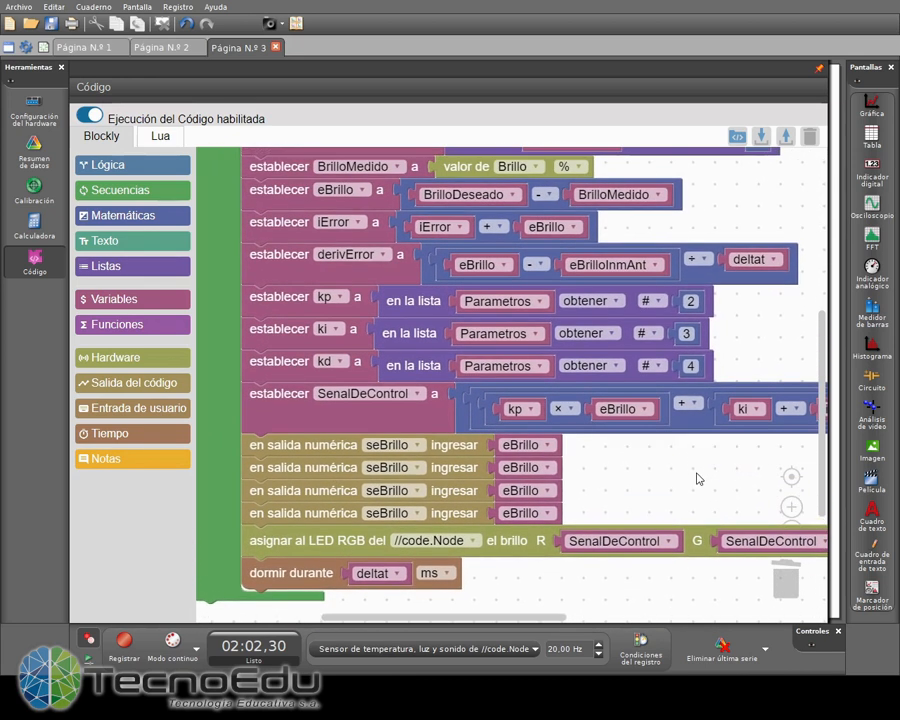
left_click(421, 477)
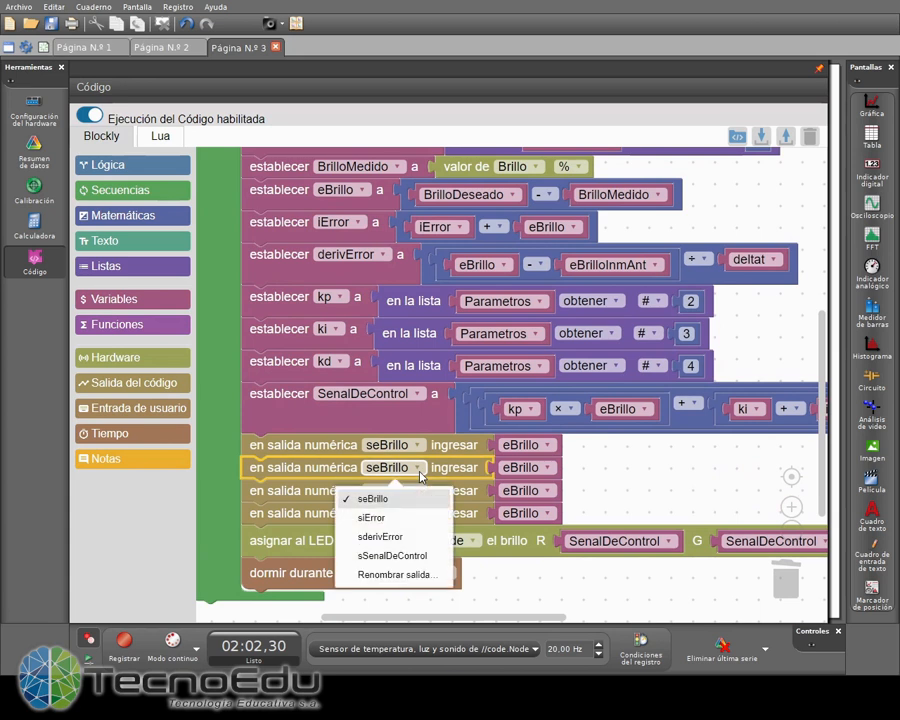
left_click(380, 520)
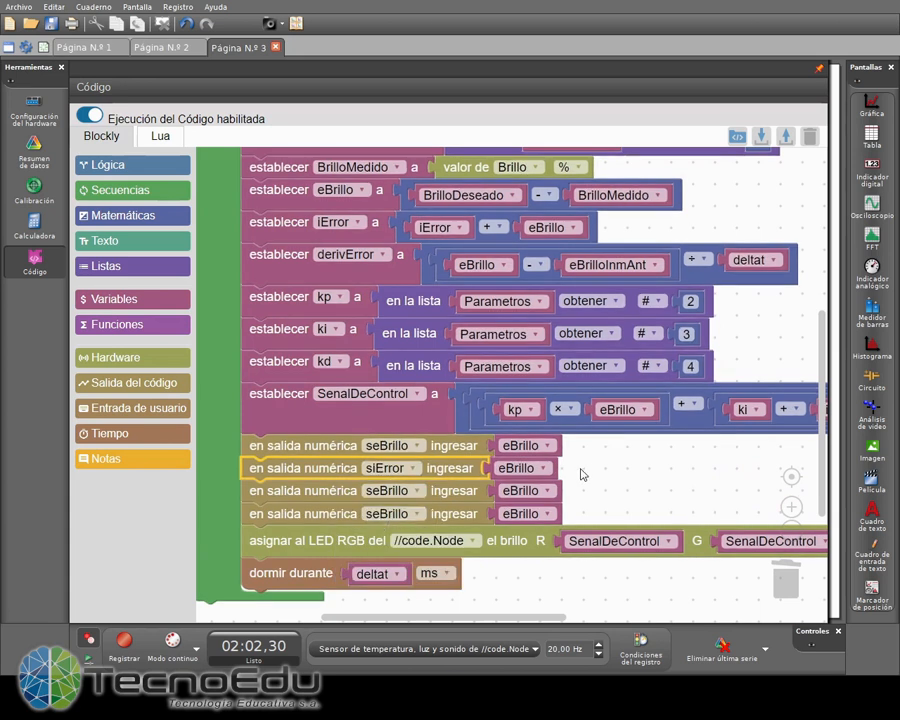
left_click(543, 472)
left_click(545, 470)
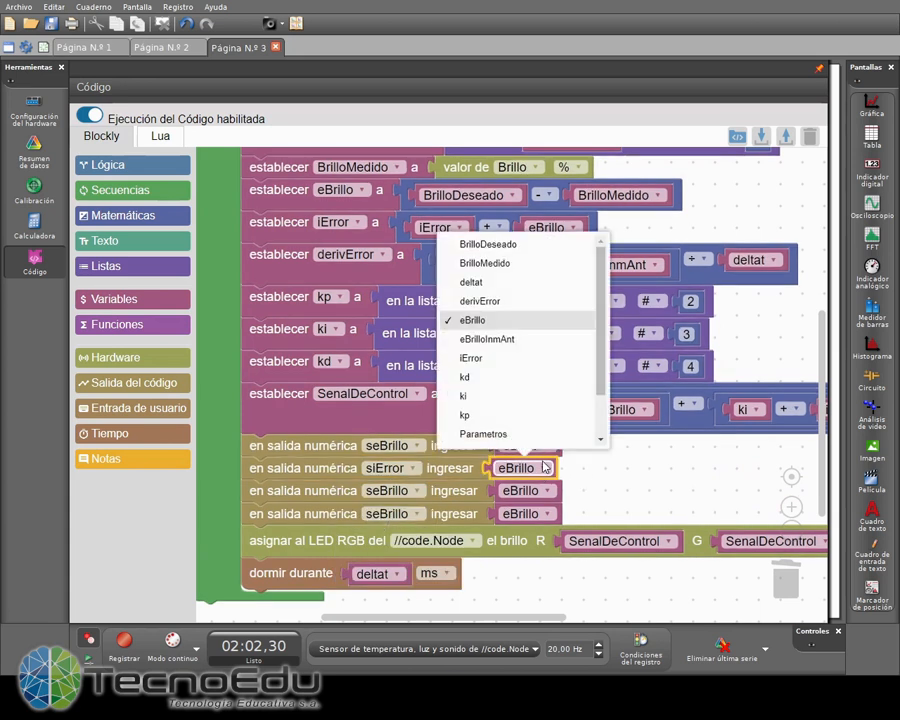
left_click(486, 360)
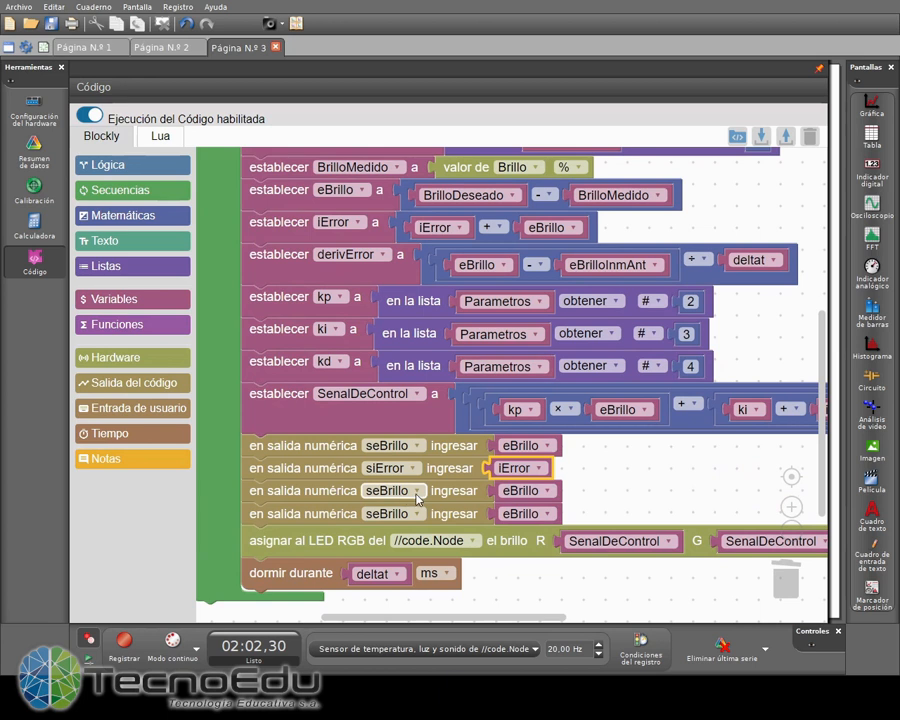
- Switch the third numeric output block to sderivError and set its input variable to derivError
left_click(417, 491)
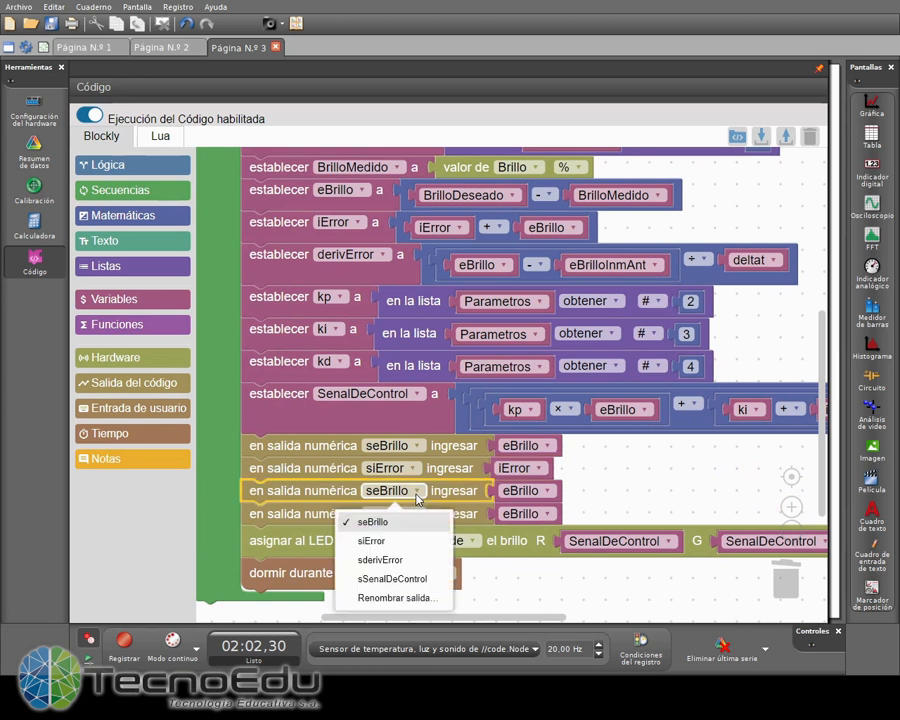
left_click(388, 559)
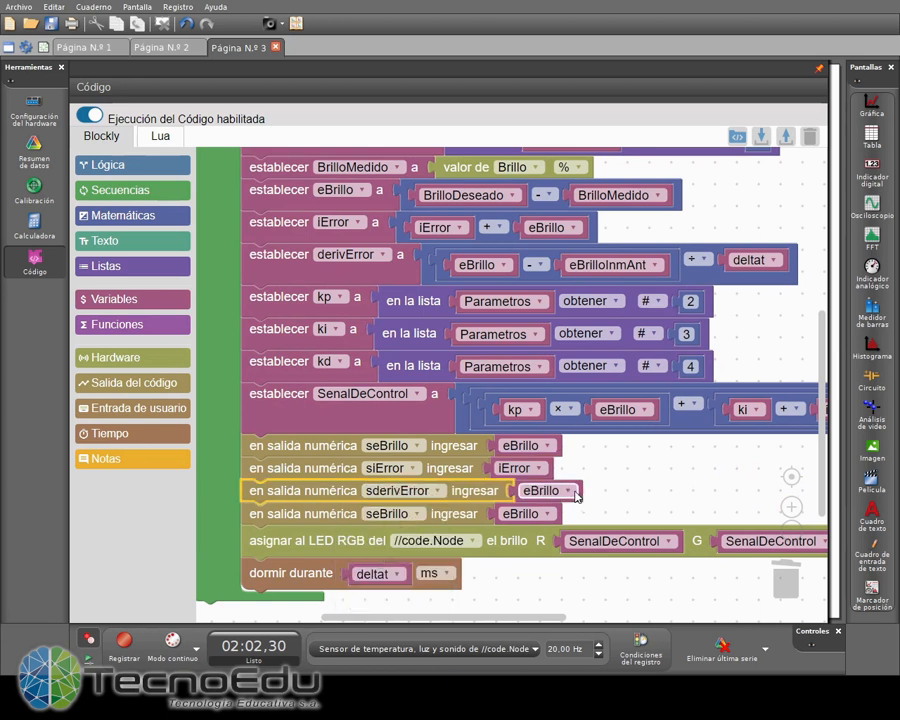
left_click(566, 490)
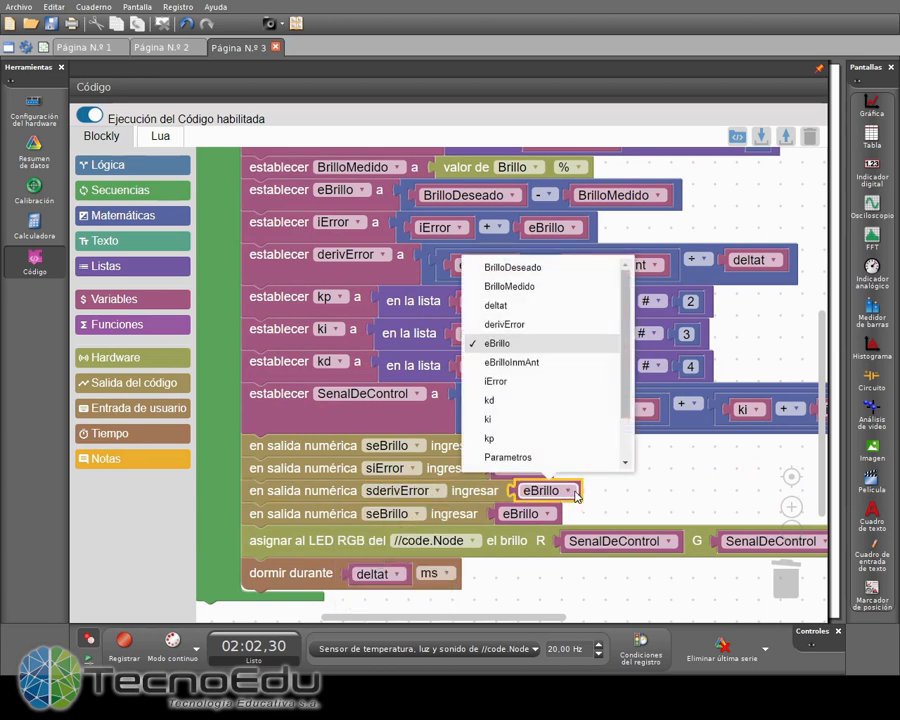
left_click(518, 326)
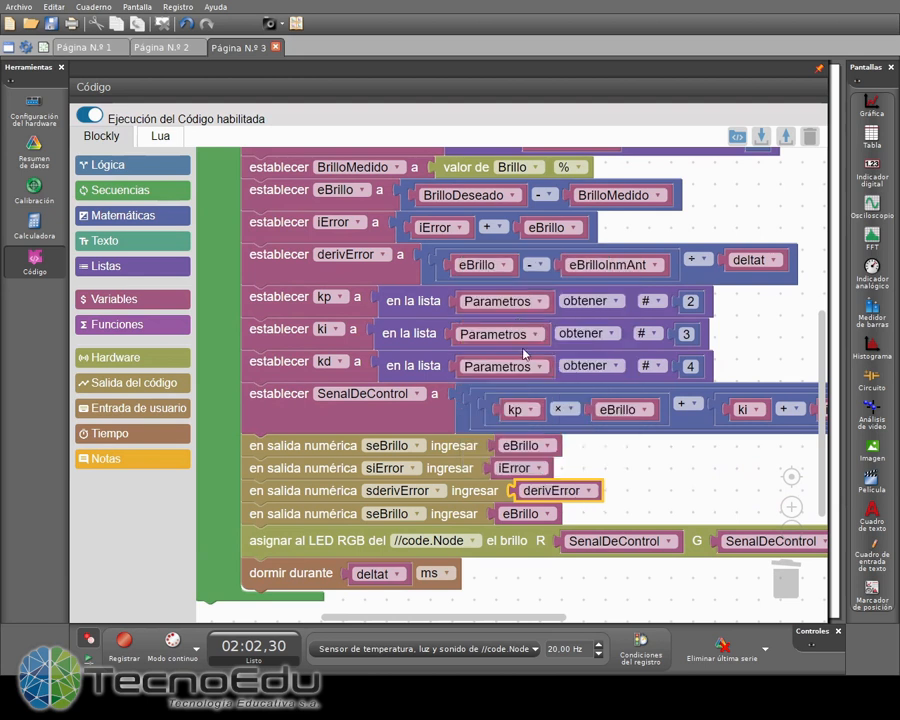
- Switch the fourth numeric output block to sSenalDeControl and set its input variable to SenalDeControl
left_click(406, 514)
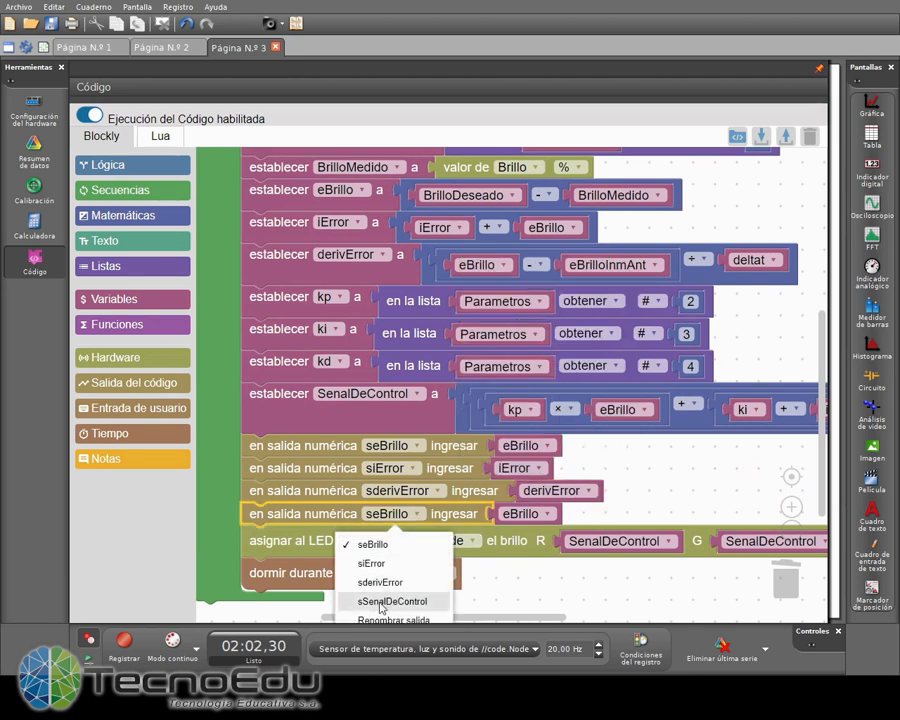
left_click(405, 601)
left_click(603, 514)
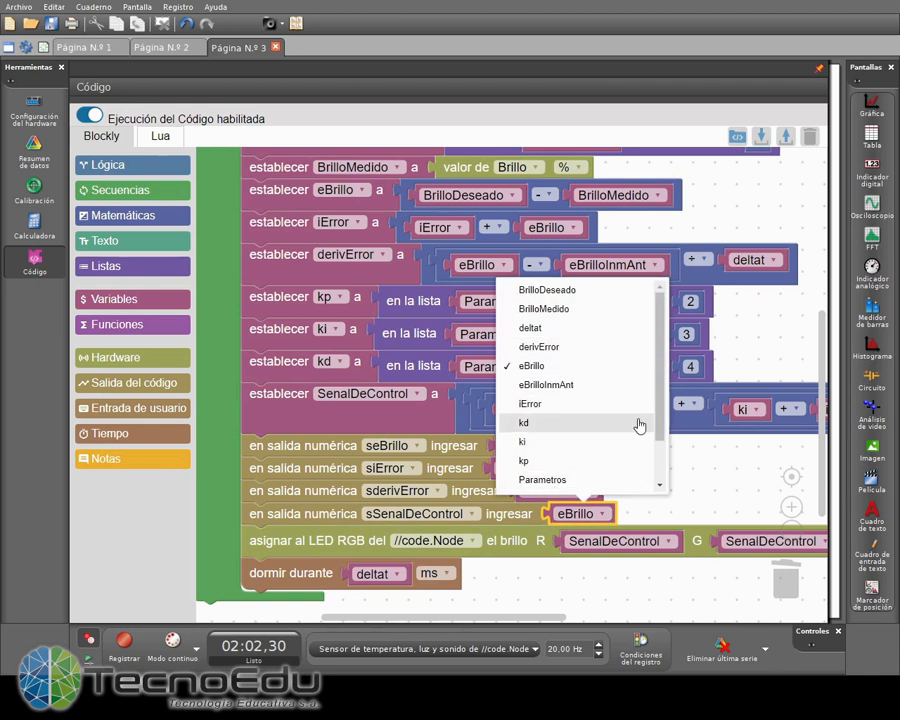
left_click_drag(659, 428, 660, 468)
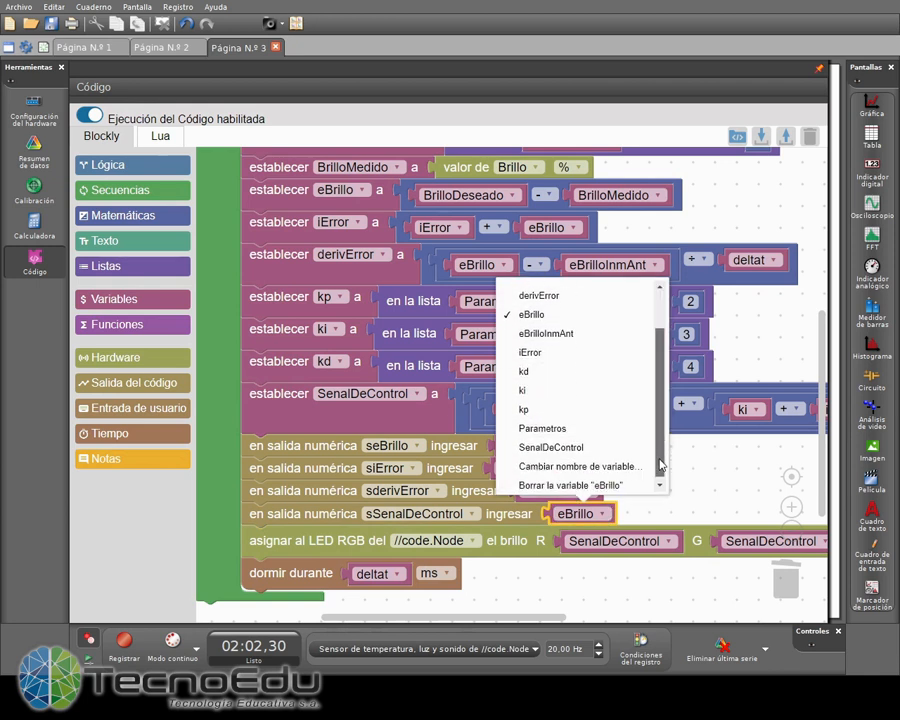
left_click(576, 452)
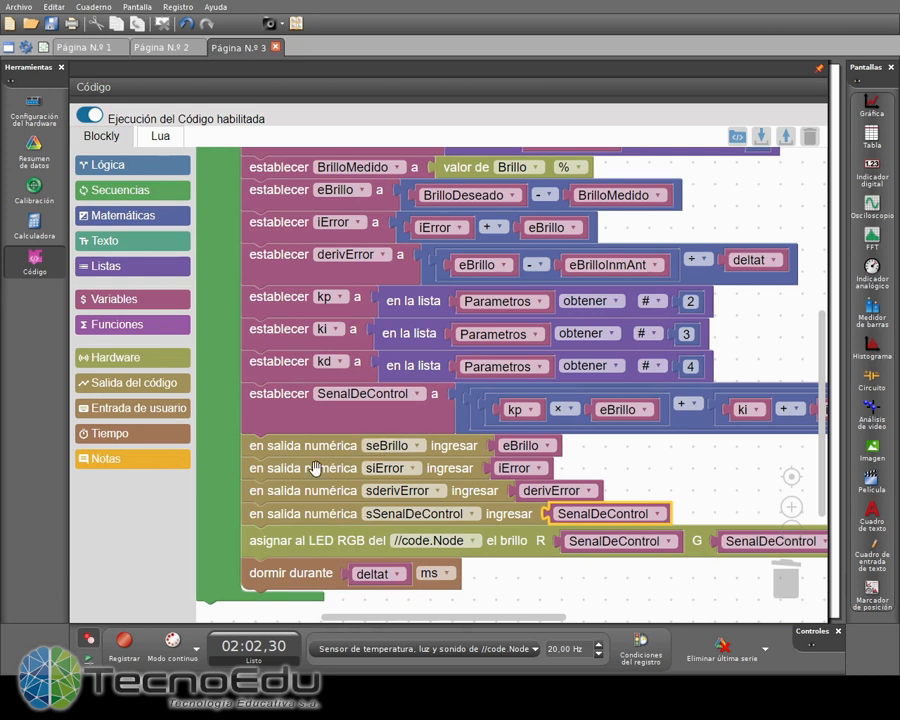
- Close the code editor and add a plot area below the brightness plot for seBrillo, siError, sderivError and sSenalDeControl
left_click(34, 262)
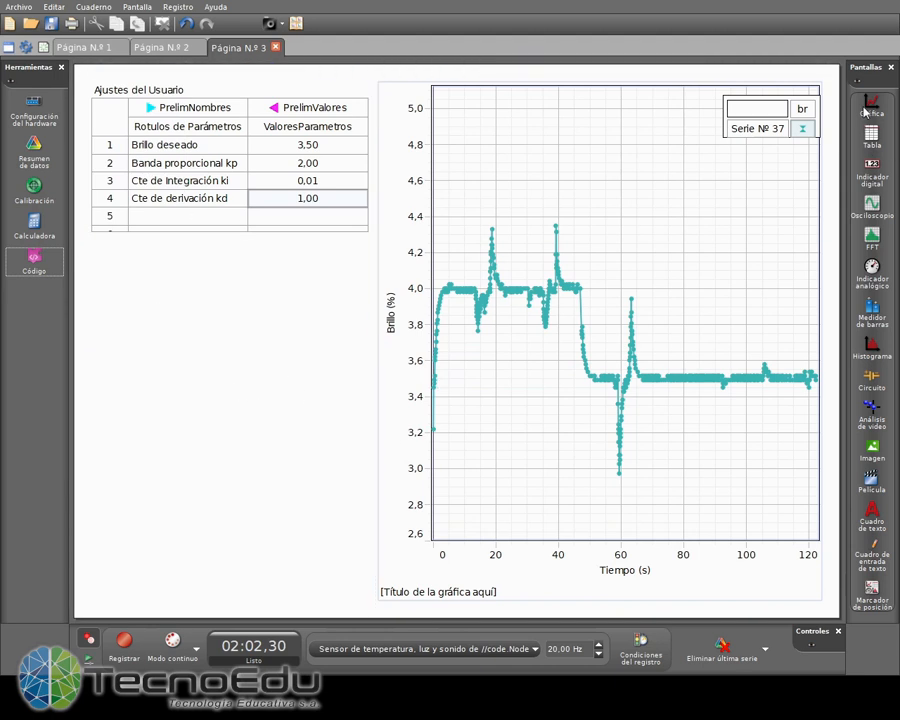
left_click_drag(873, 108, 258, 308)
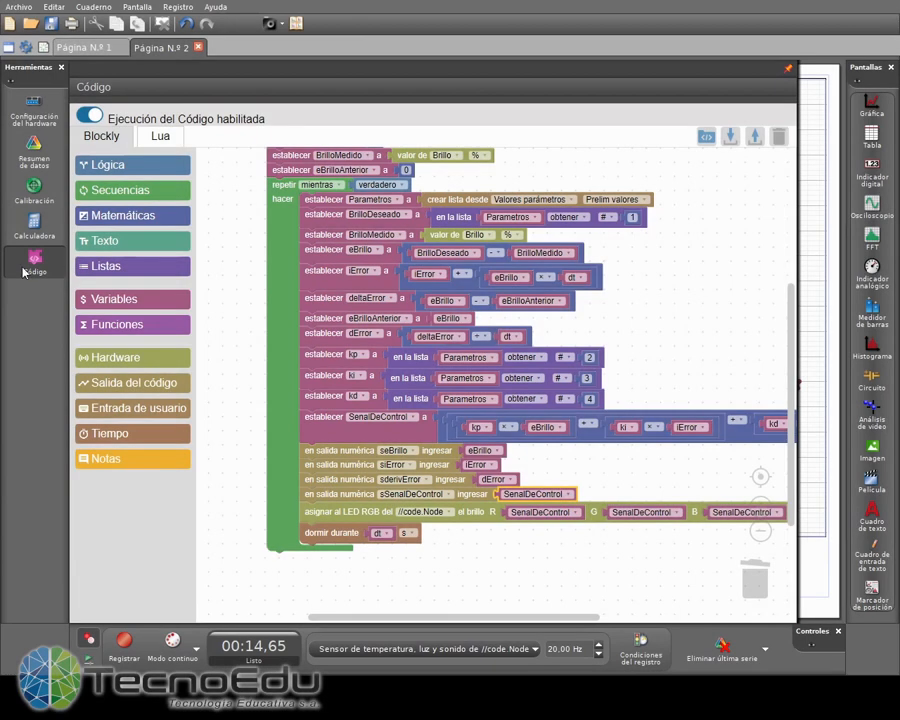
left_click(30, 262)
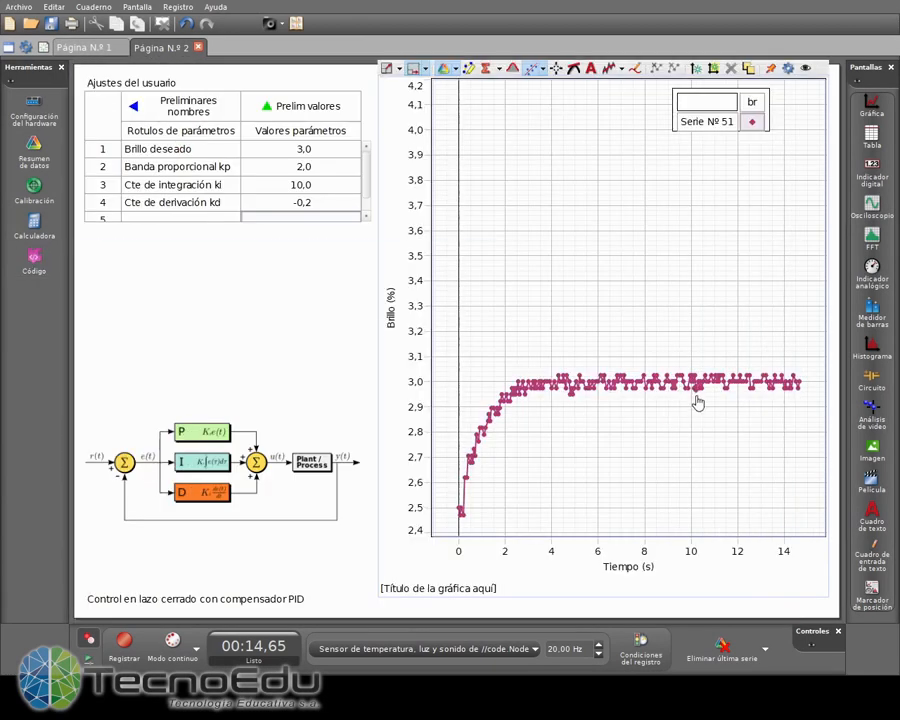
left_click(713, 69)
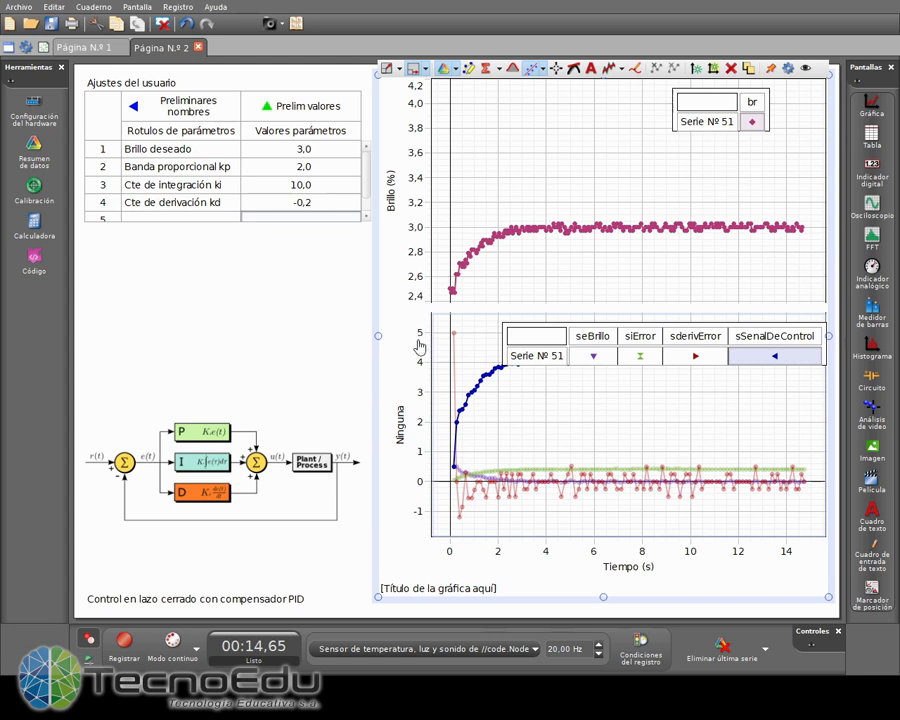
- Rescale the axes of the brightness and output plots to examine the control signal and the error curves
left_click_drag(418, 368, 420, 392)
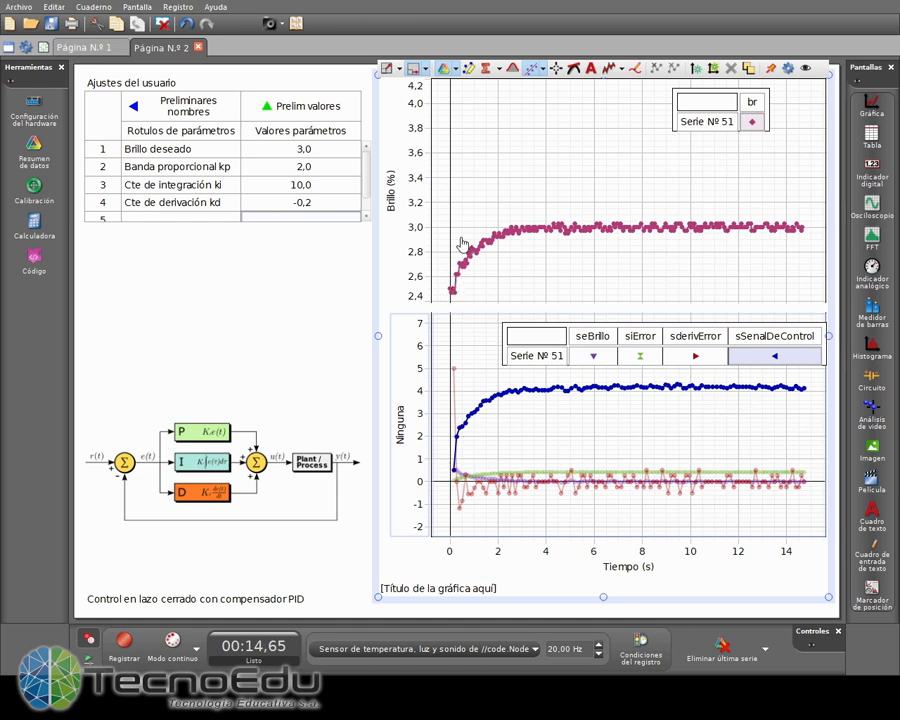
left_click_drag(419, 221, 419, 208)
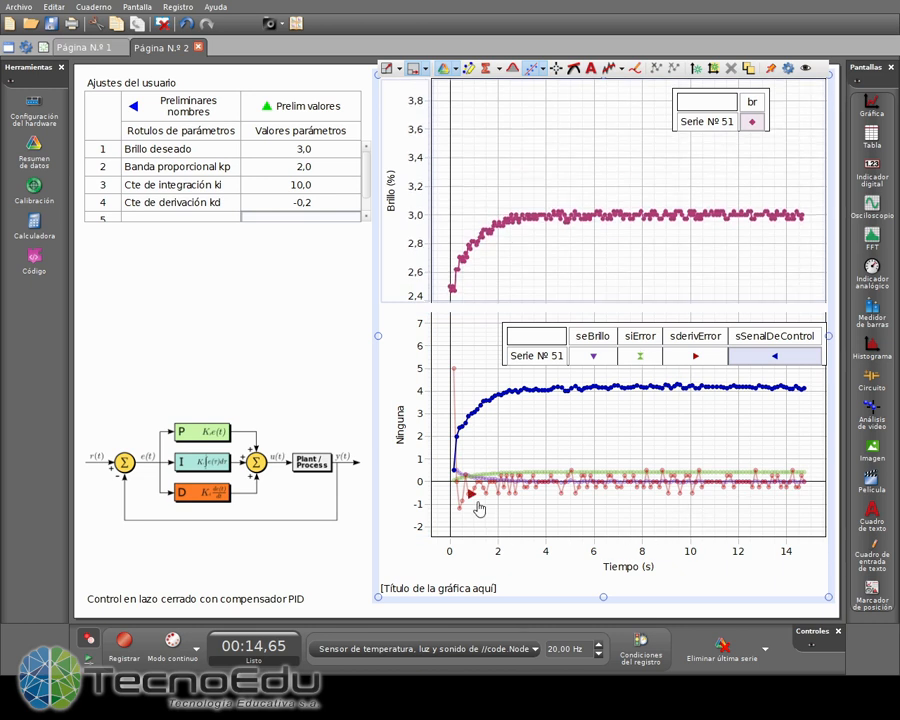
left_click_drag(421, 435, 440, 390)
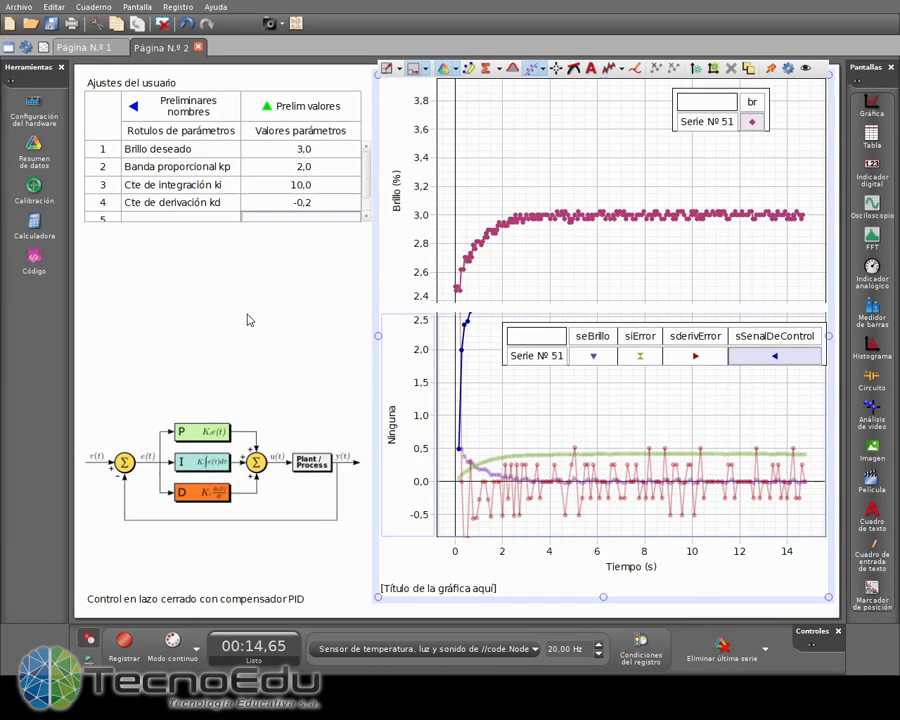
mouse_move(284, 249)
left_click_drag(780, 551, 670, 551)
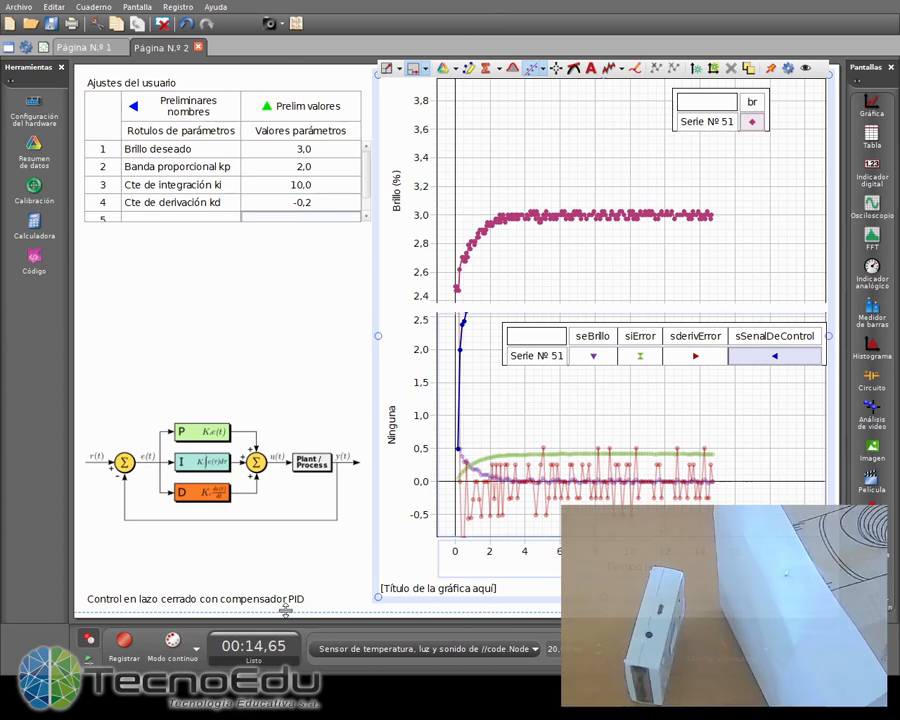
- Record a new data run, set Brillo deseado to 4 while it is running, and stop the recording
left_click(124, 645)
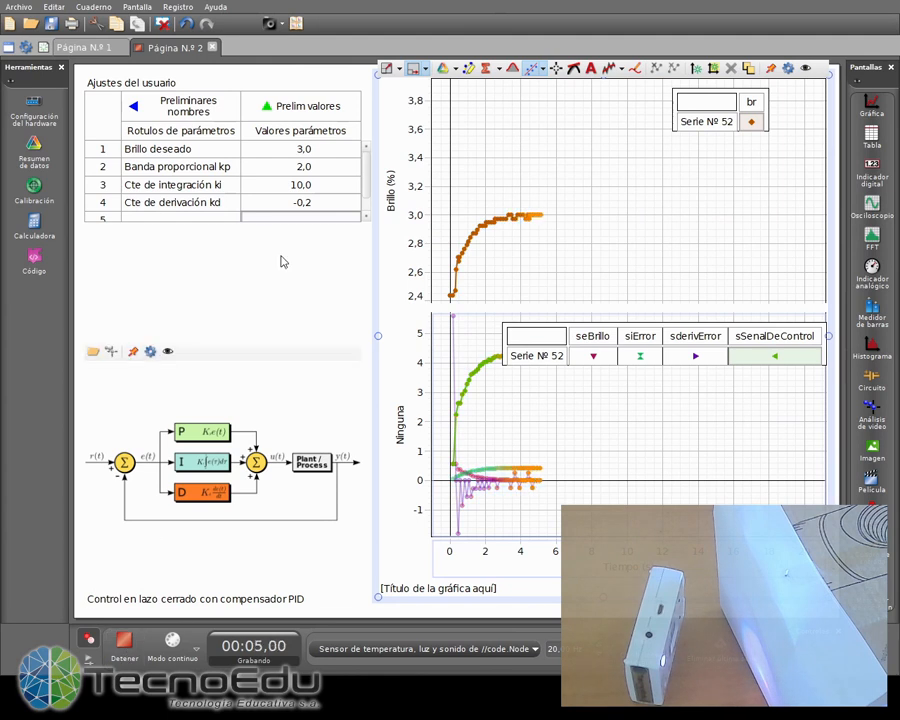
left_click(335, 152)
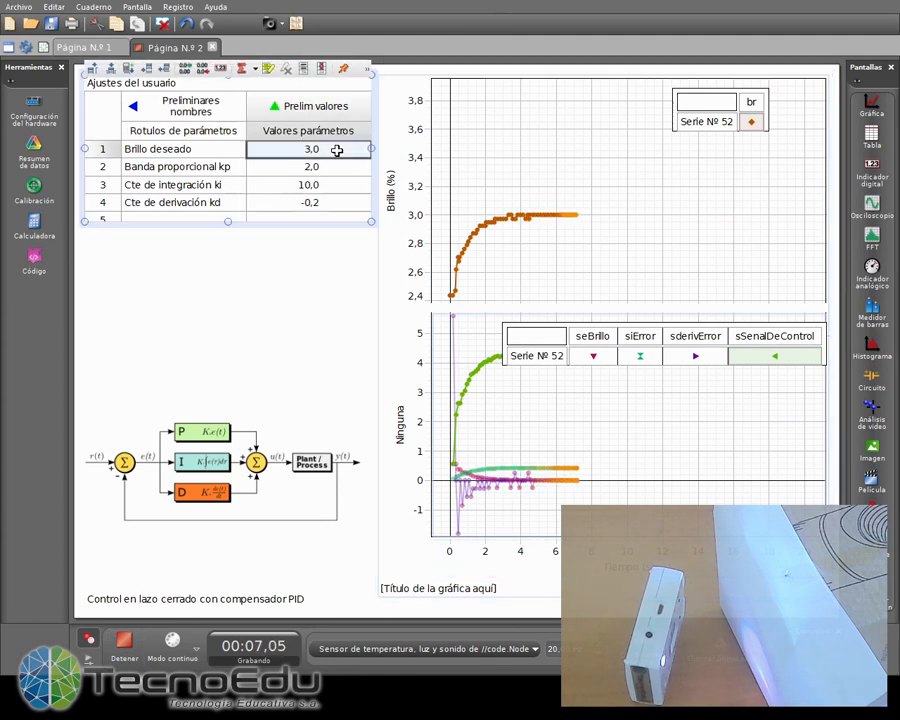
type("4")
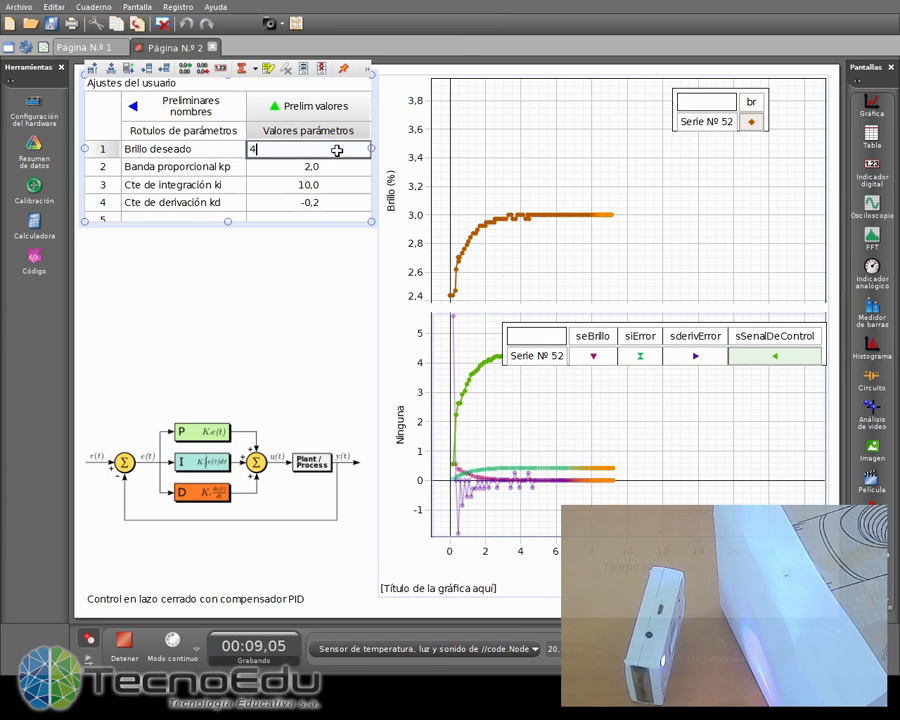
key("Return")
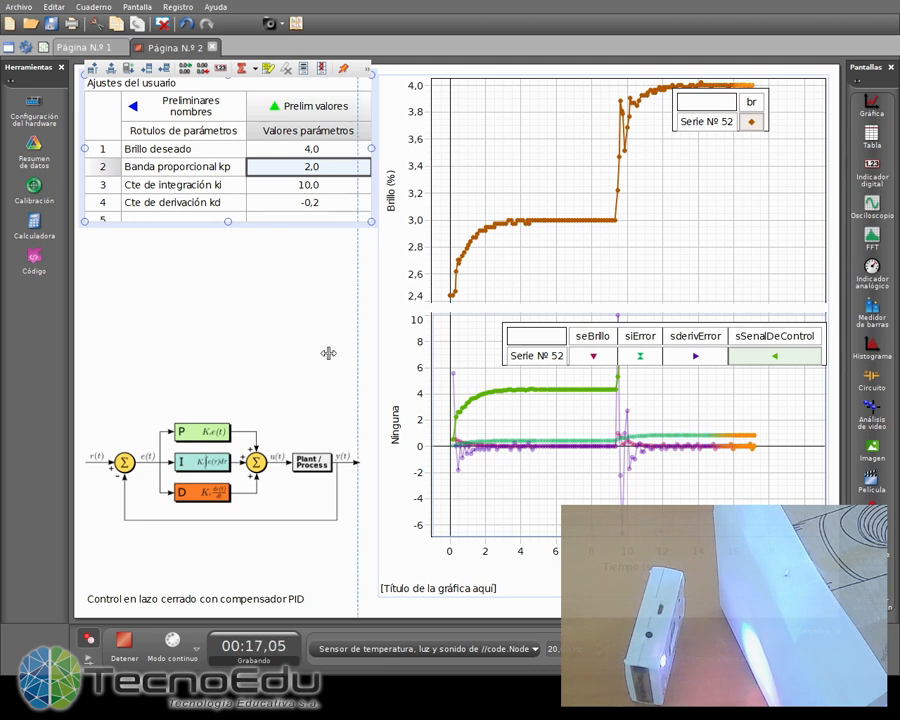
left_click(125, 645)
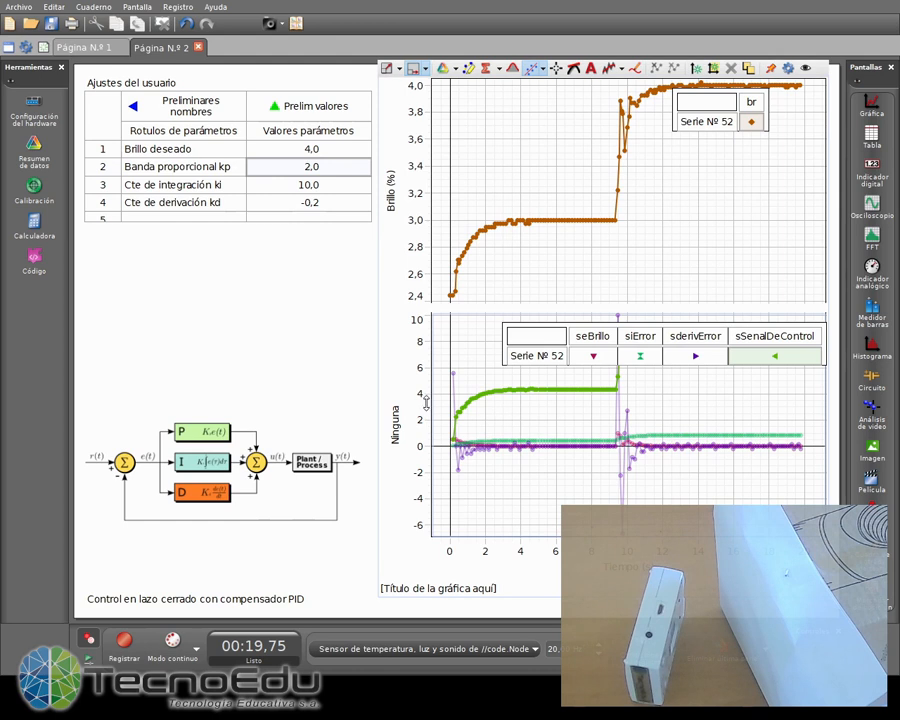
- Stretch the vertical axis of the output plot to examine the error curves of the new run
left_click_drag(427, 402, 410, 360)
mouse_move(416, 418)
left_mouse_down()
mouse_move(418, 377)
mouse_move(411, 397)
left_mouse_up()
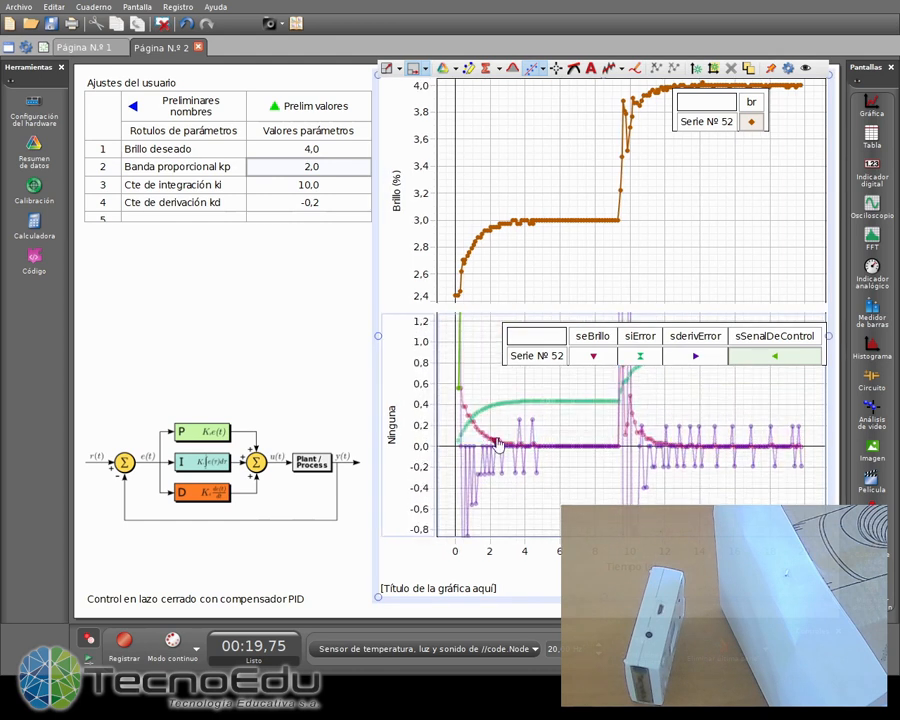